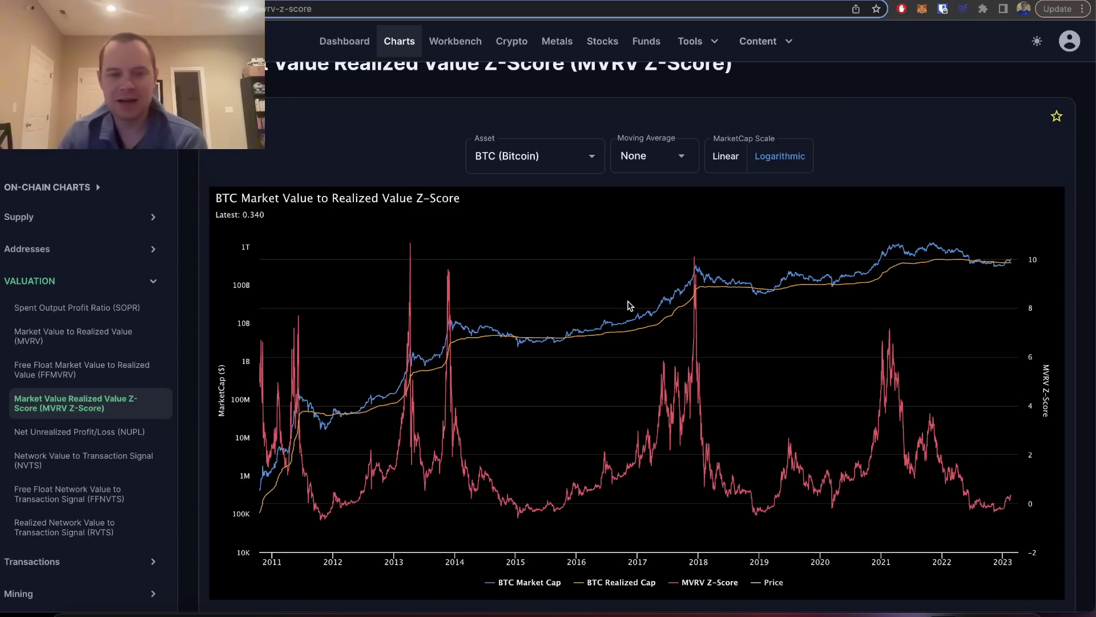
Step: Scroll below the MVRV Z-Score chart to the Watch Video, Description and Usage sections
scroll(622, 304, up, 1)
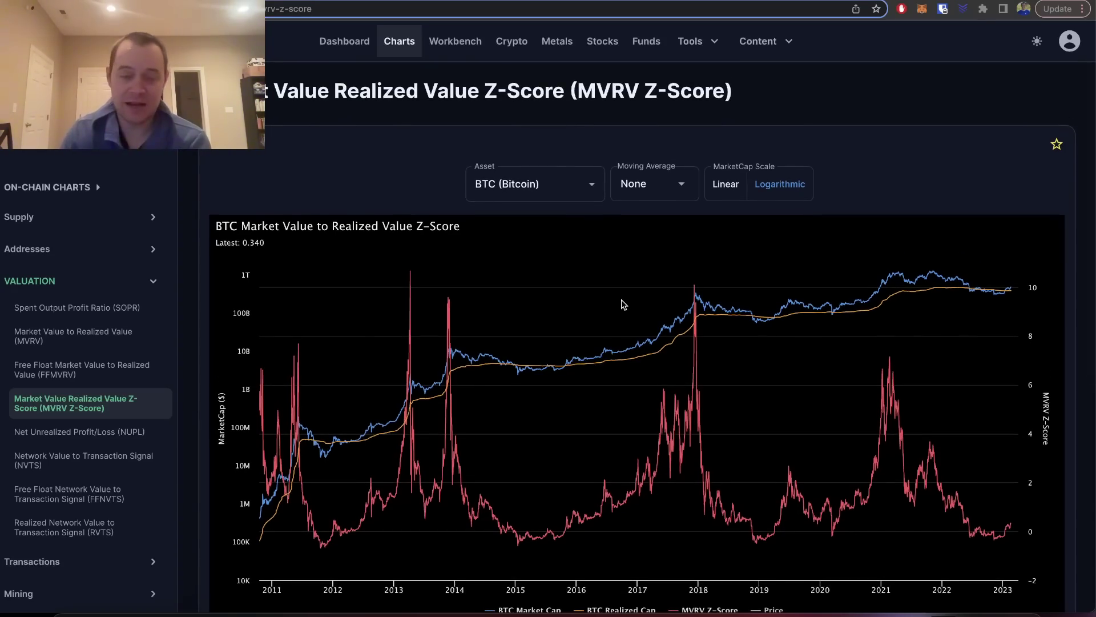
scroll(620, 298, down, 1)
scroll(620, 298, down, 1)
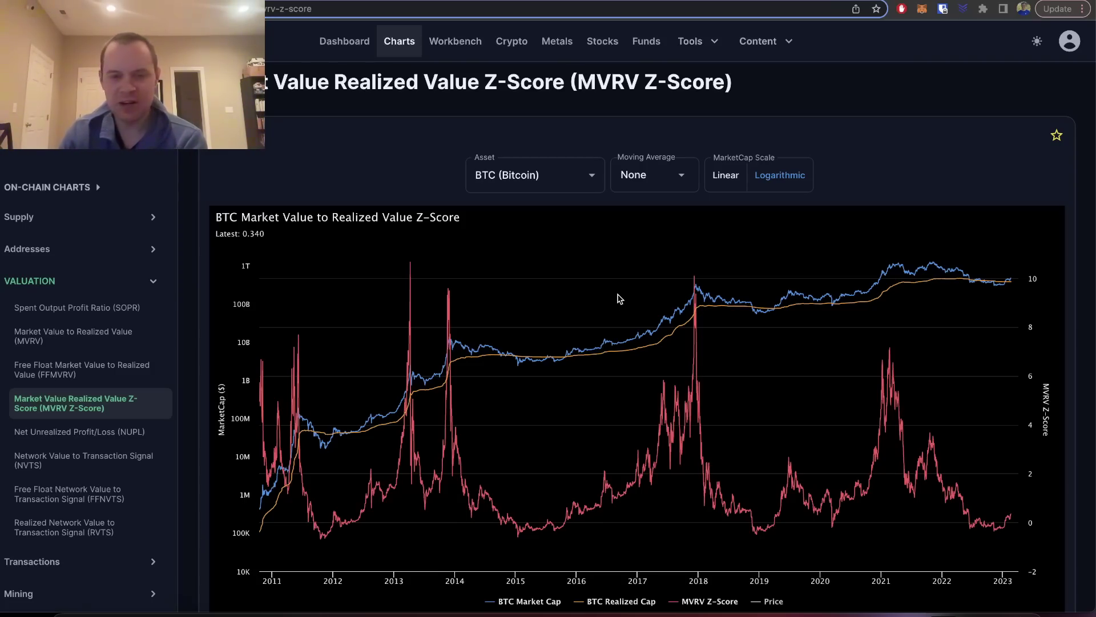
scroll(620, 298, down, 5)
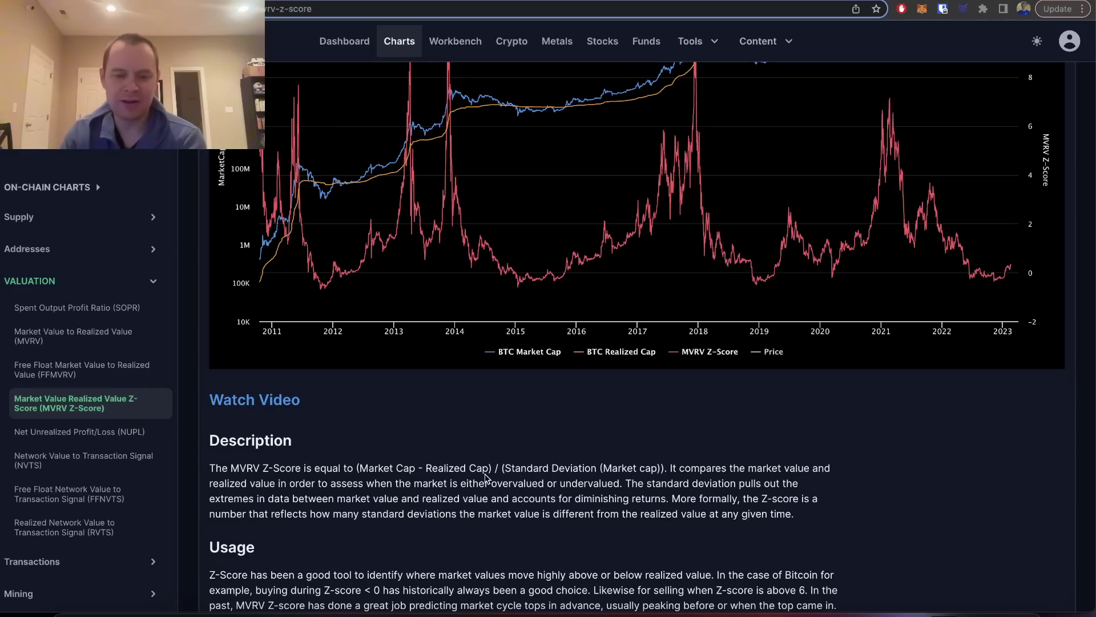
Step: Scroll back up to show the full chart with its Asset, Moving Average and MarketCap Scale controls
scroll(485, 473, down, 4)
scroll(485, 474, up, 8)
scroll(485, 477, up, 1)
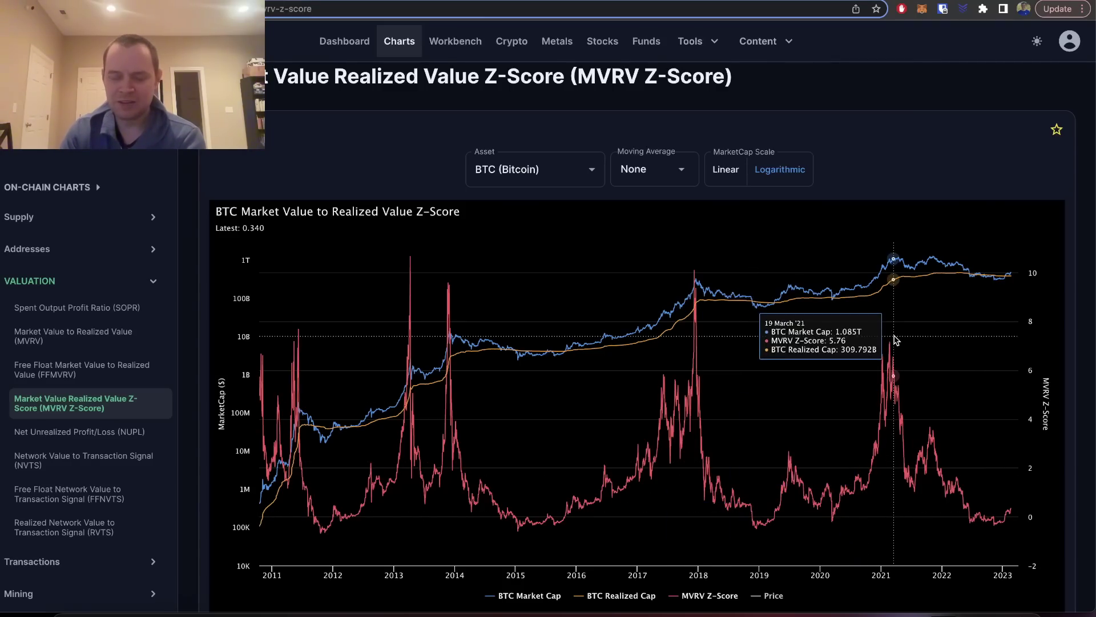
Step: Test zooms on mid-2021–2023 and late 2022, then settle on Nov '21 to Feb '23
scroll(919, 502, down, 1)
drag(911, 505, 1018, 498)
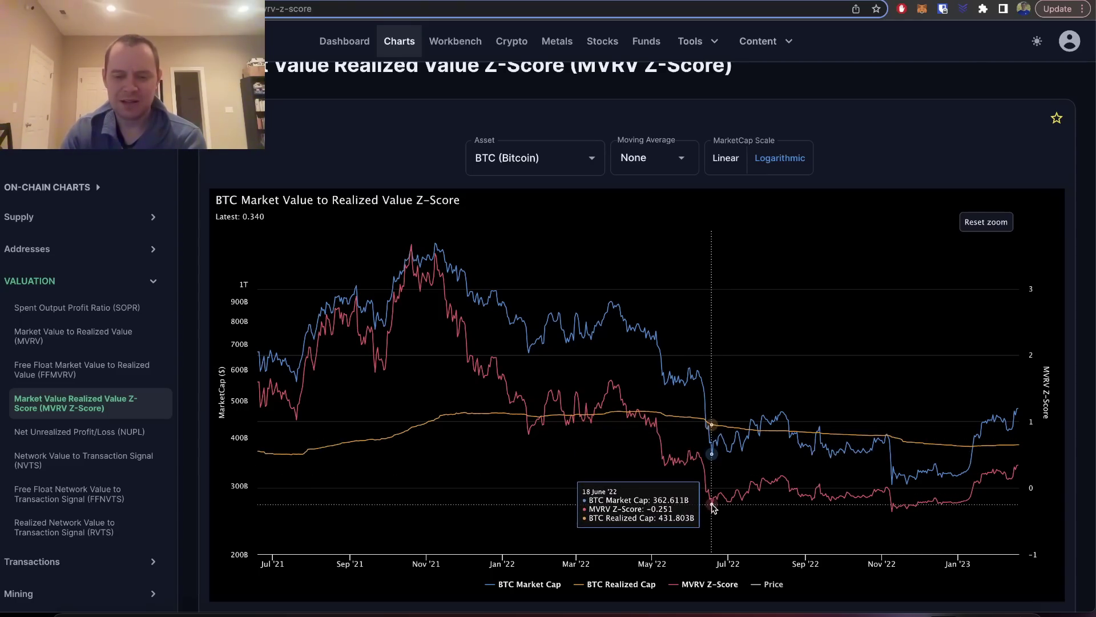
click(970, 226)
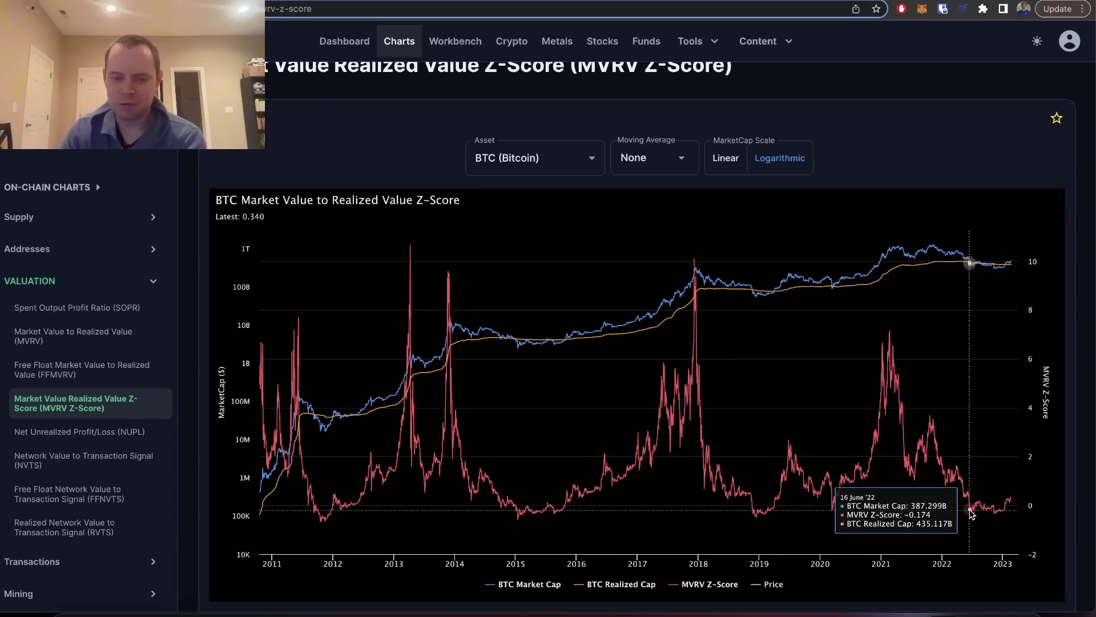
drag(982, 512, 1014, 514)
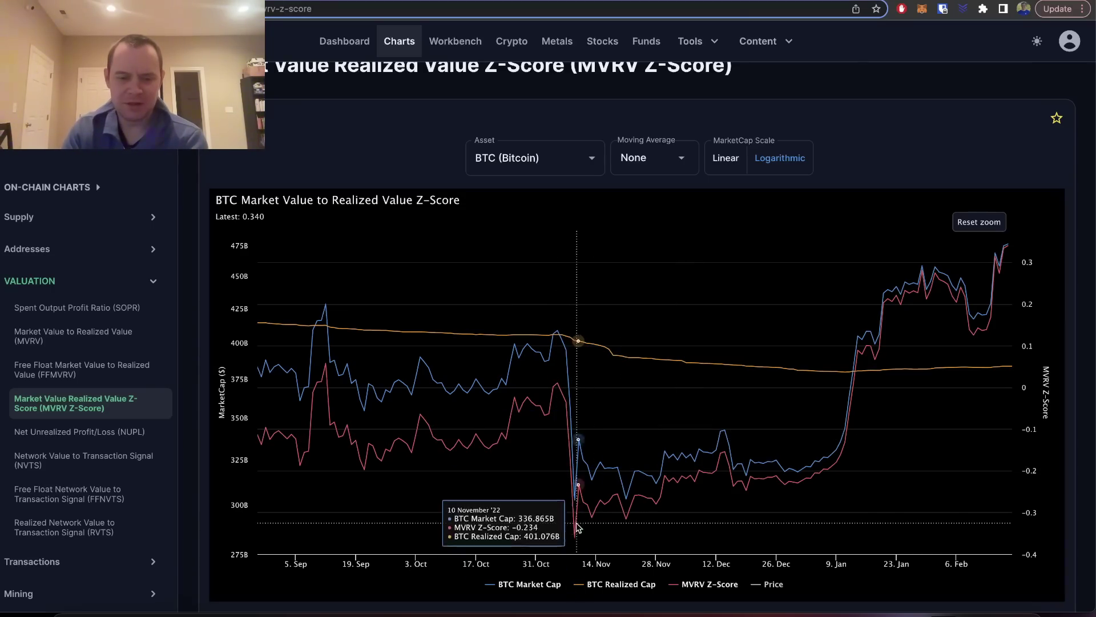
click(980, 223)
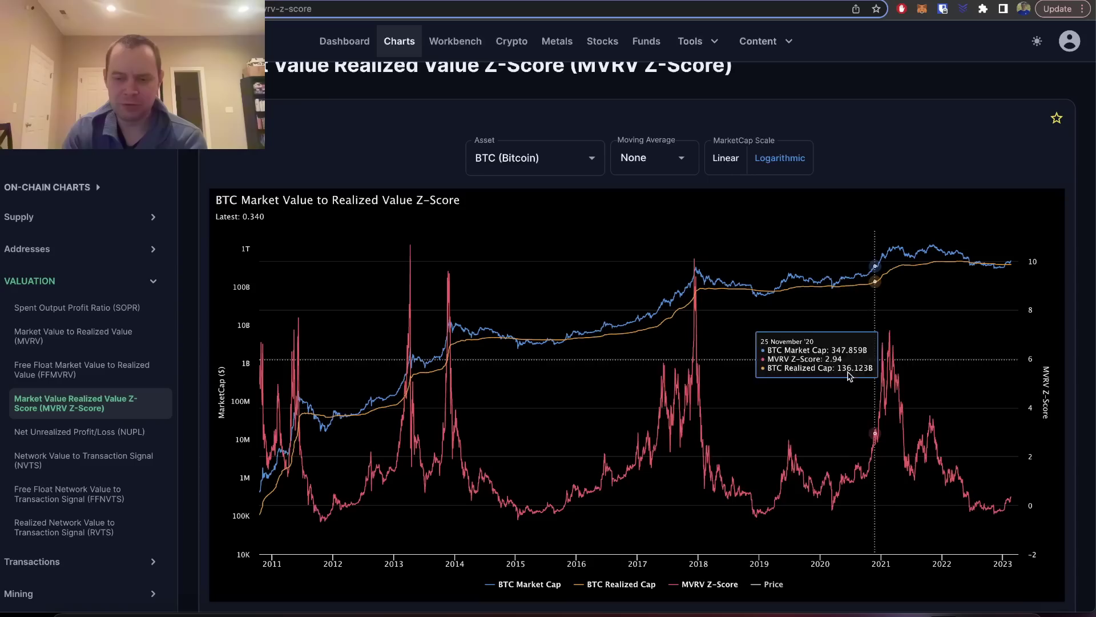
drag(932, 498, 1018, 498)
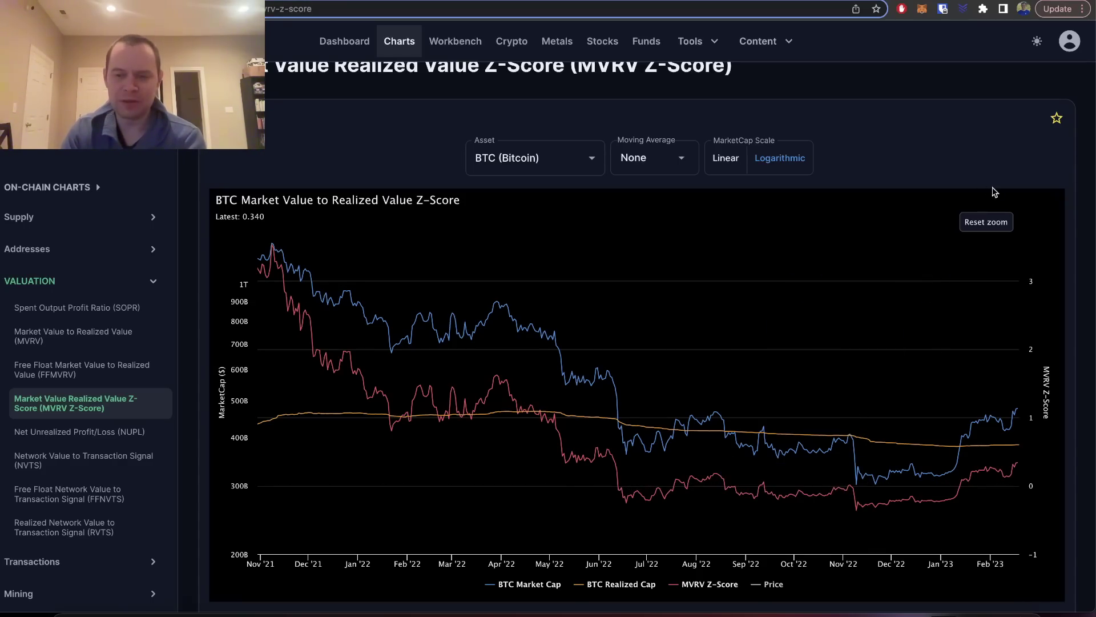
Step: Zoom in on Oct '18–Apr '19, then switch to Sep '14–Mar '16 (bottom -0.598, Jan 2015)
click(985, 222)
drag(744, 464, 776, 468)
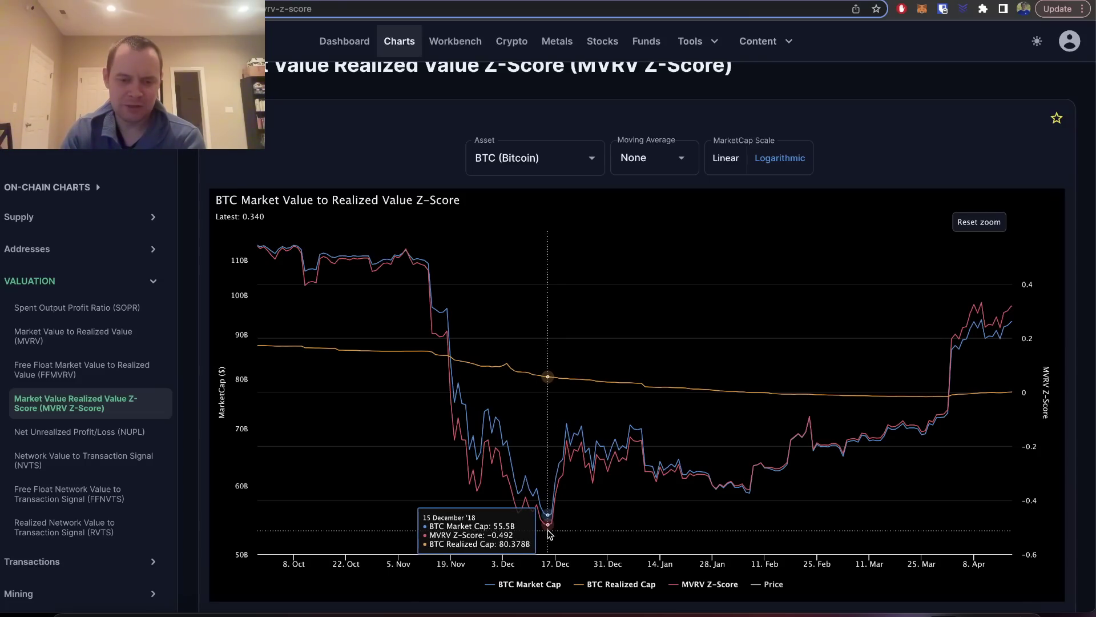
click(994, 224)
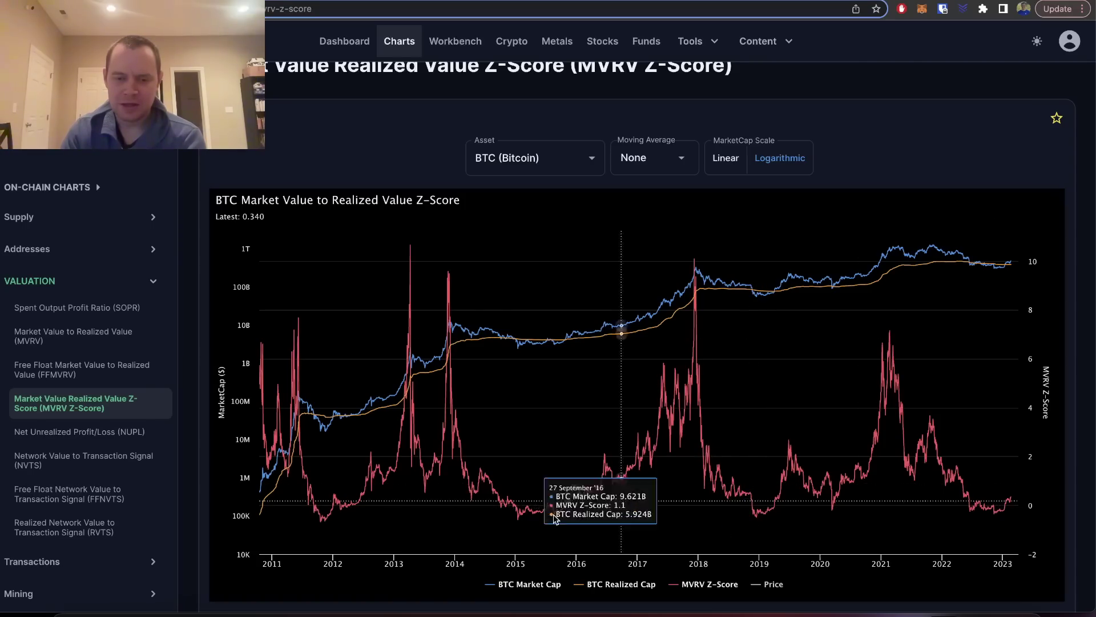
drag(495, 505, 588, 514)
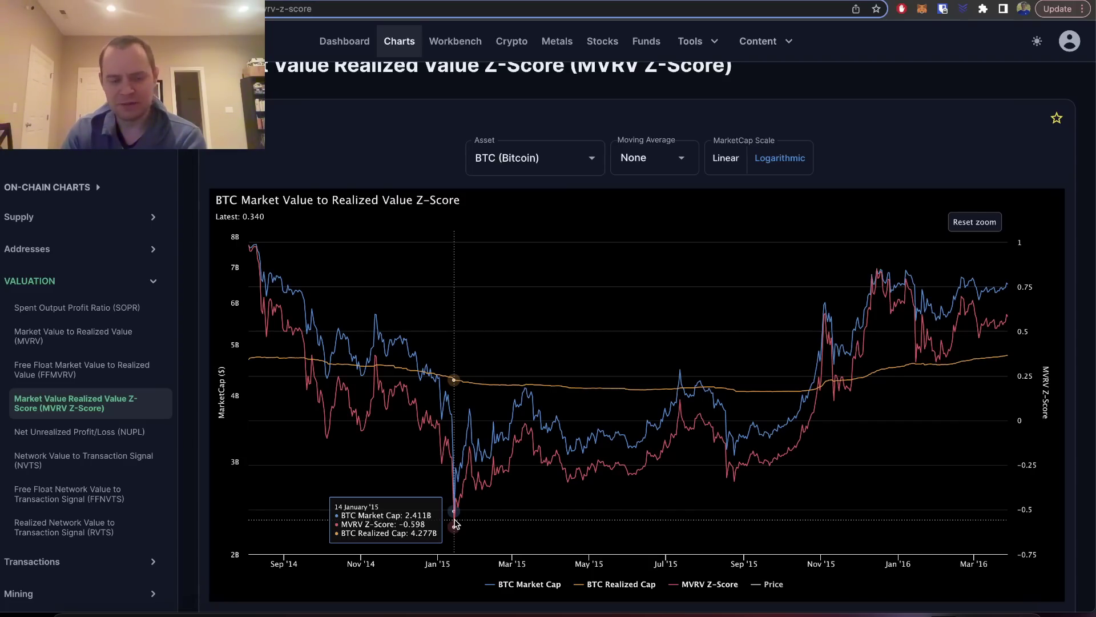
Step: Zoom in on Nov '21 through 2023, then reset the chart to its full 2011–2023 range
click(975, 221)
drag(928, 517, 1012, 514)
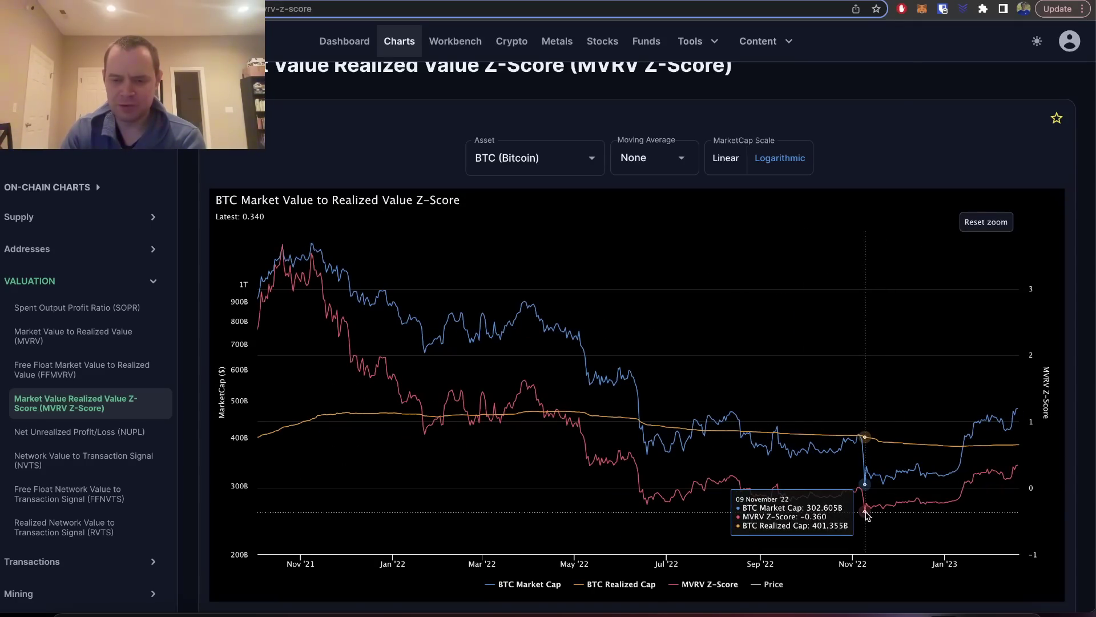
click(986, 221)
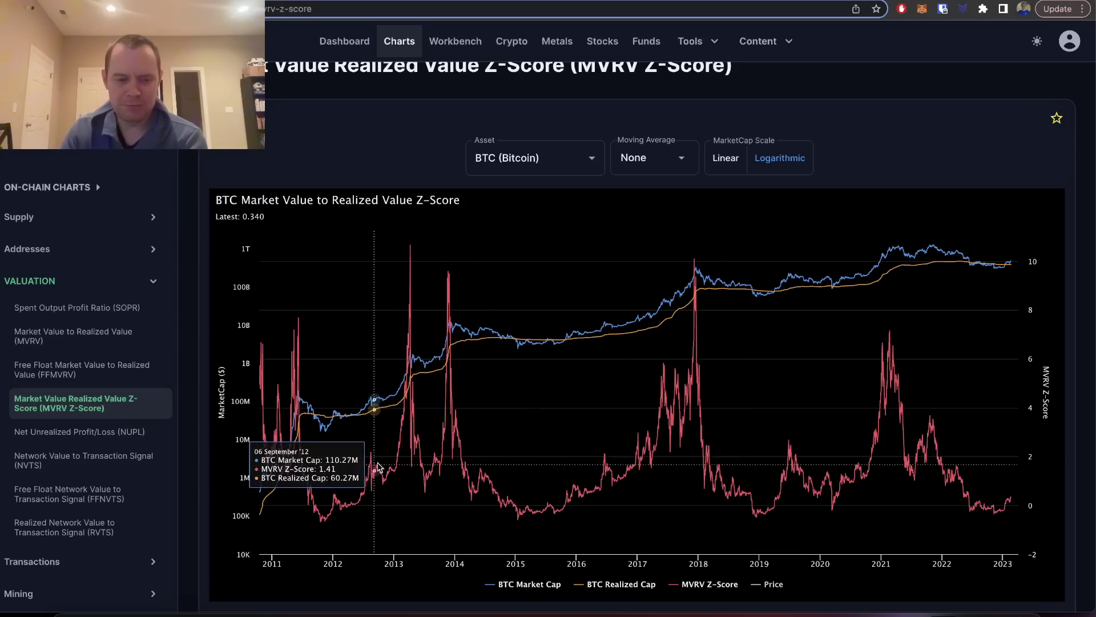
Step: Zoom in on Feb '11–May '13, then Sep '14–Jan '18, and finally Jun '14 to Apr '16
drag(277, 514, 419, 517)
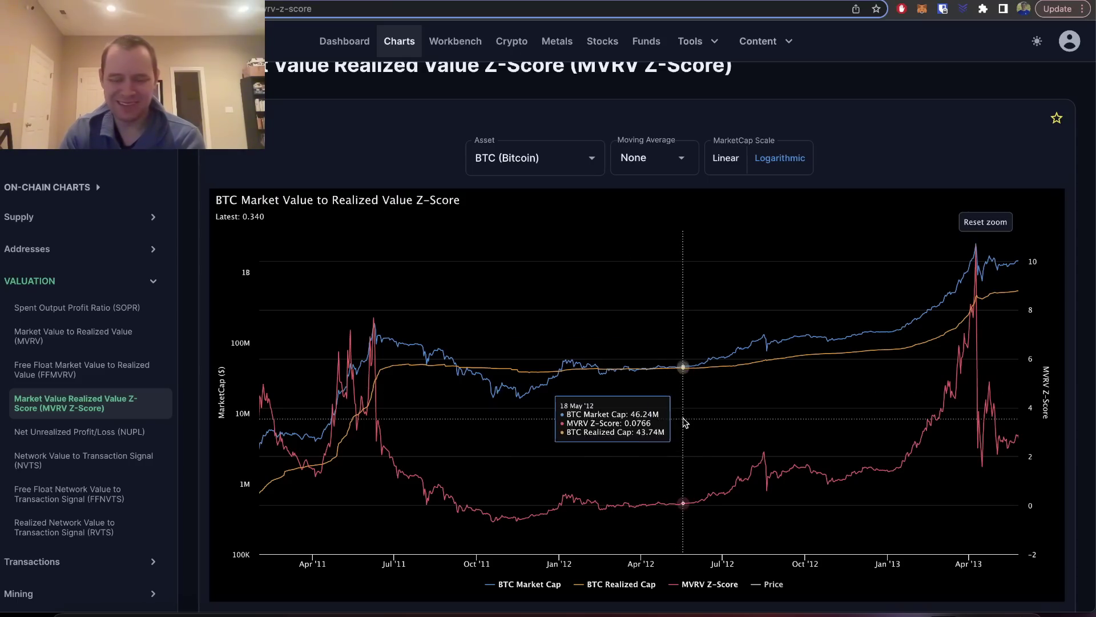
click(987, 222)
drag(489, 514, 715, 520)
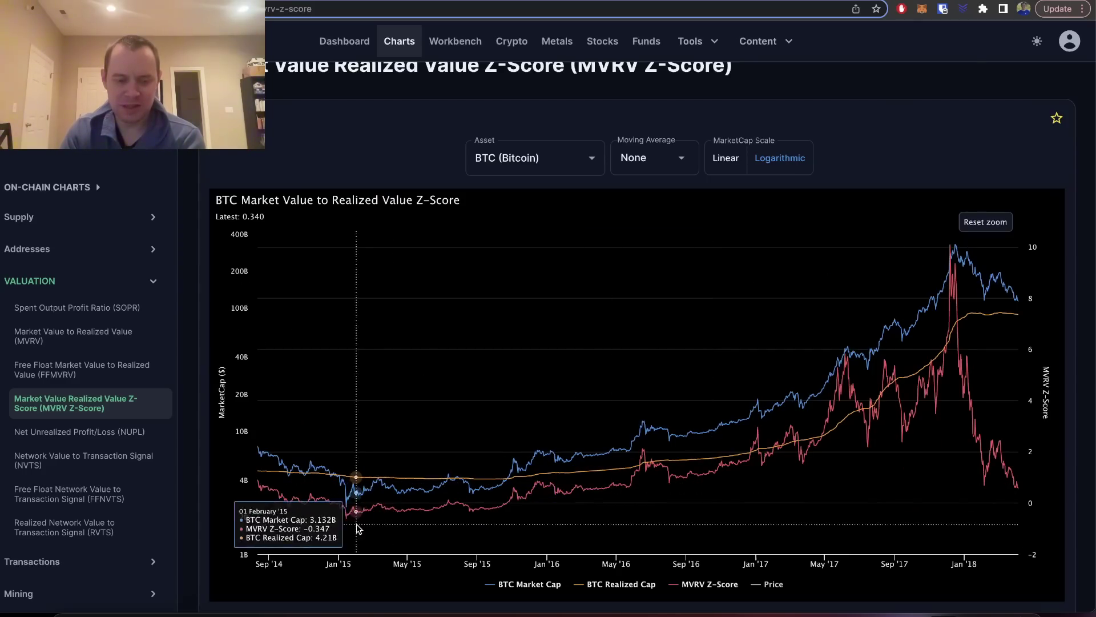
click(986, 222)
drag(480, 514, 593, 514)
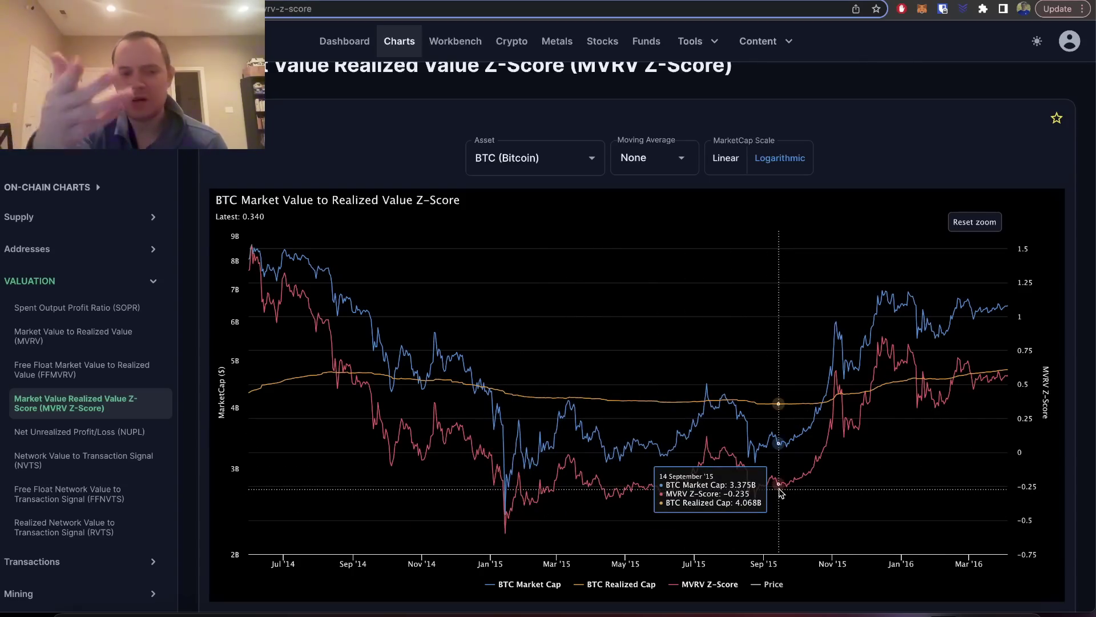
Step: Compare the Oct '18–Dec '20 and Aug '19–Nov '20 lows, then zoom to Nov '21–Feb '23
click(974, 222)
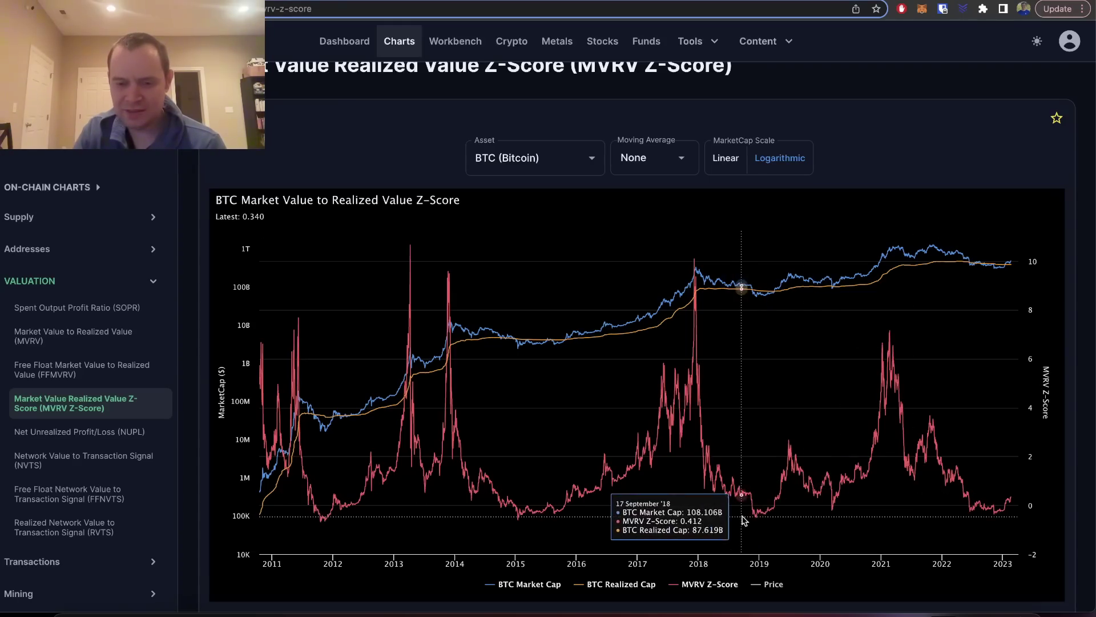
drag(746, 514, 880, 511)
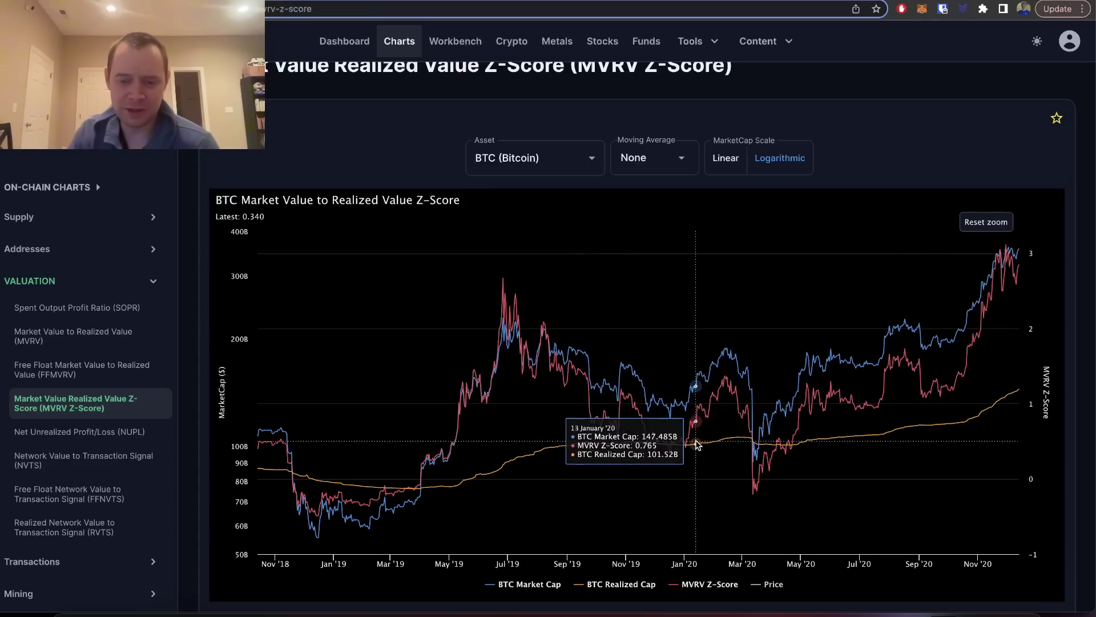
click(988, 222)
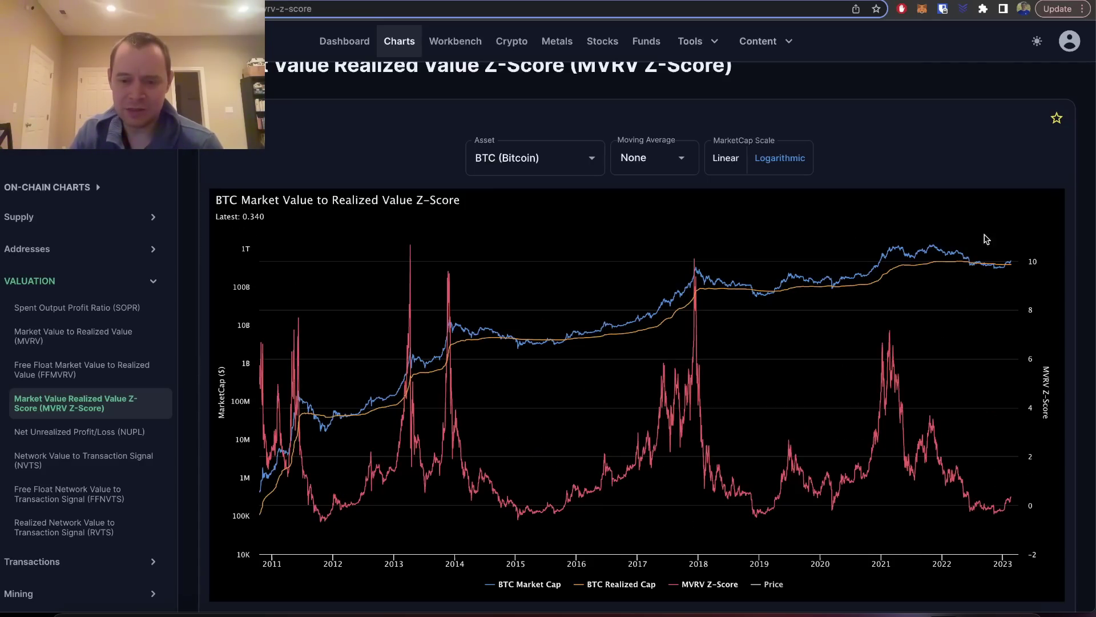
drag(793, 505, 877, 508)
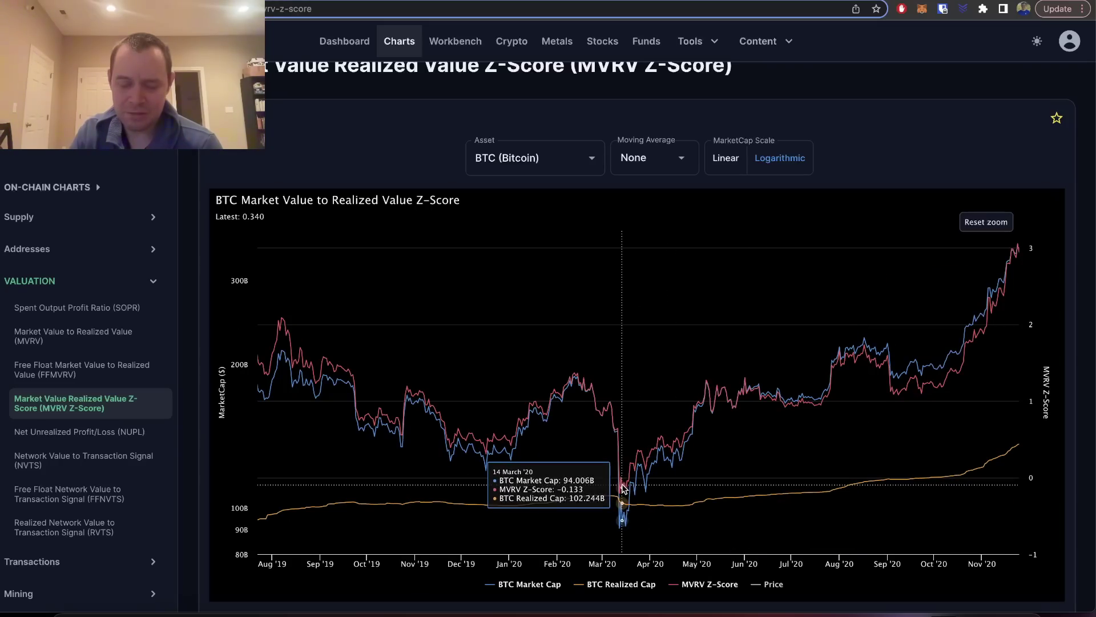
click(985, 222)
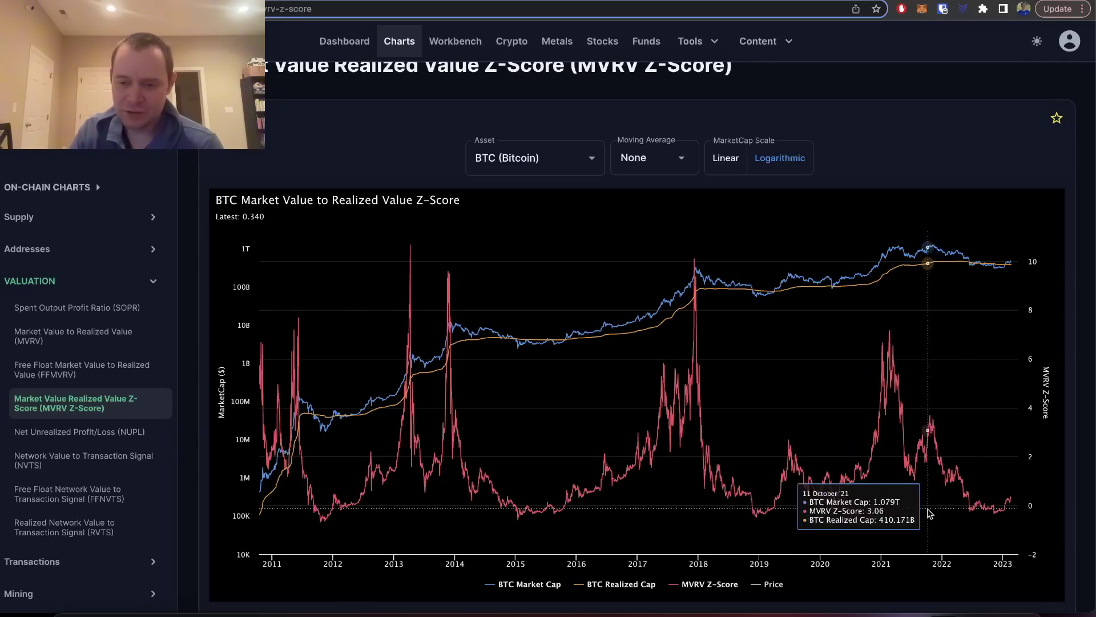
drag(929, 514, 1013, 511)
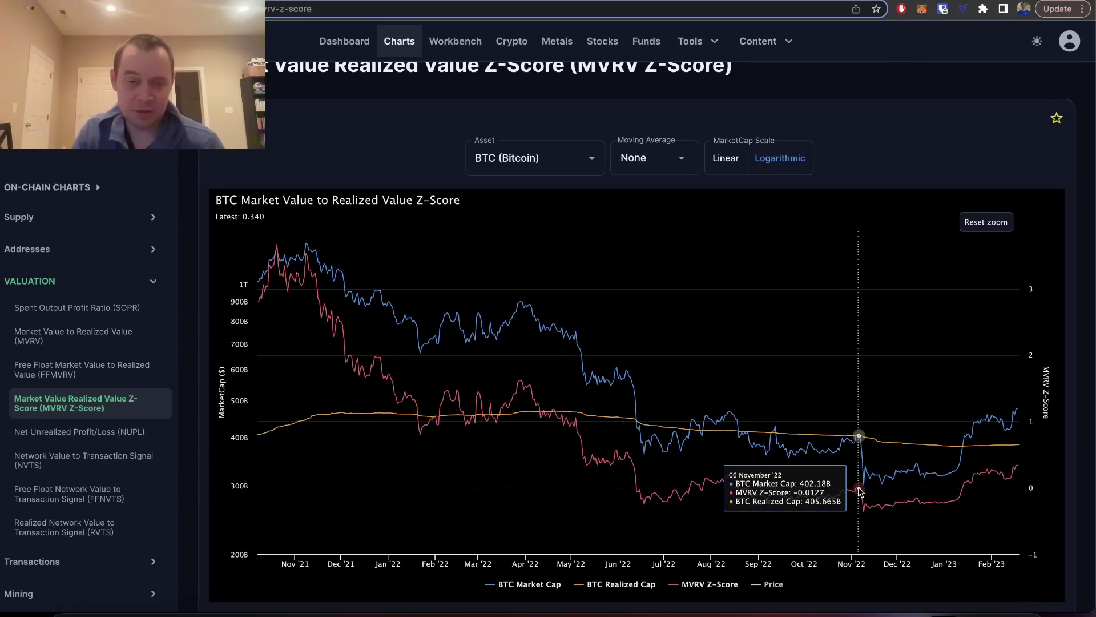
Step: Zoom in on the Nov '21–Feb '23 bottom, then reset to the full 2011–2023 history
click(986, 221)
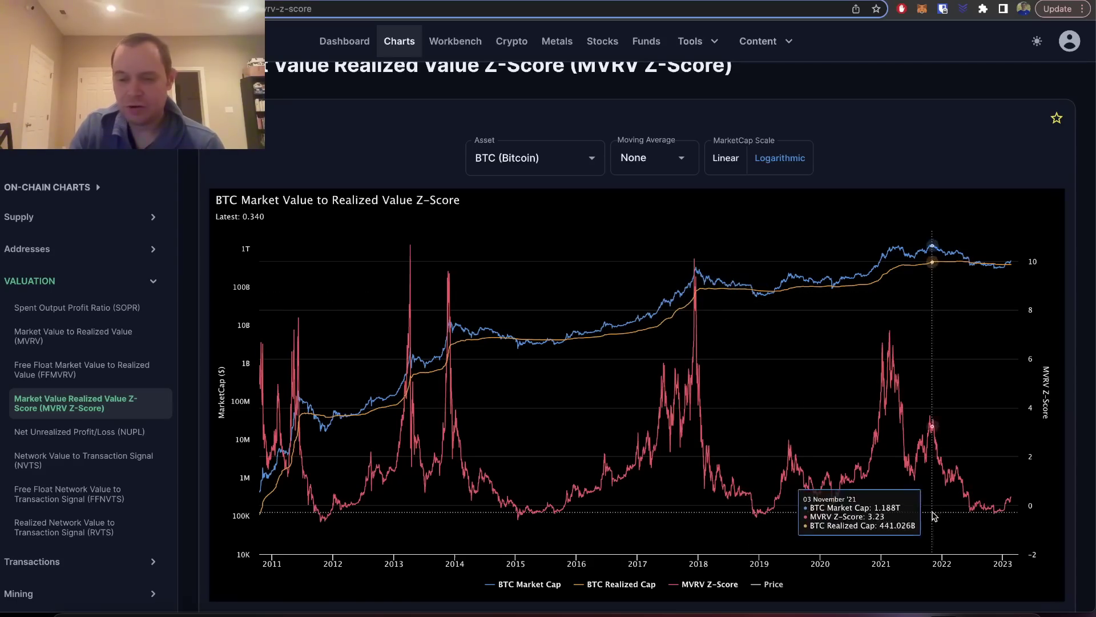
drag(934, 474, 1022, 474)
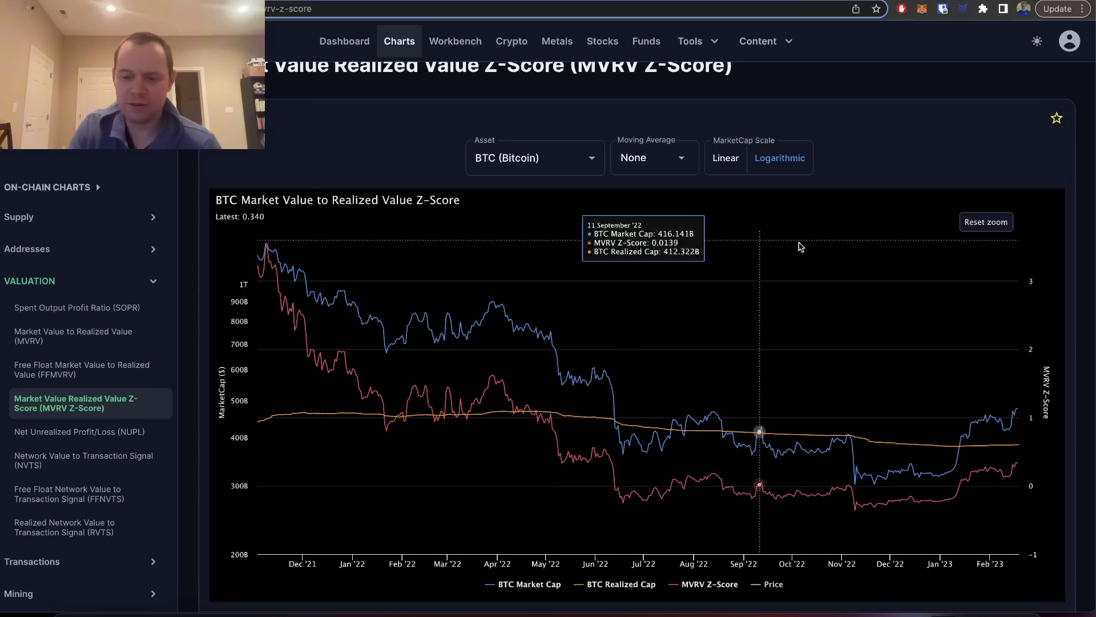
click(986, 221)
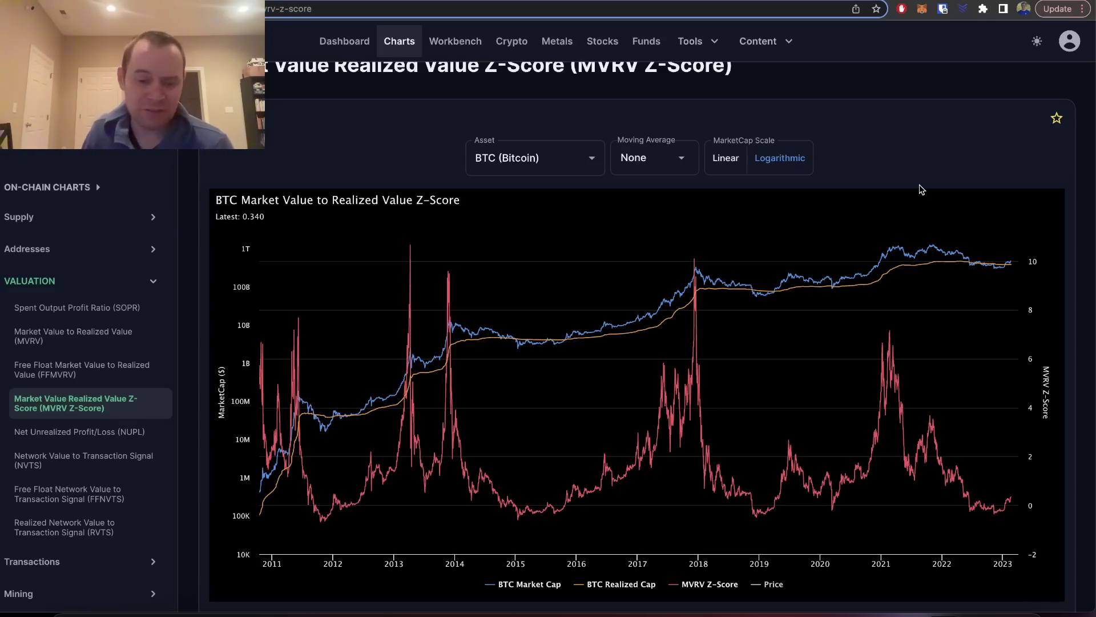
drag(591, 531, 480, 533)
click(976, 222)
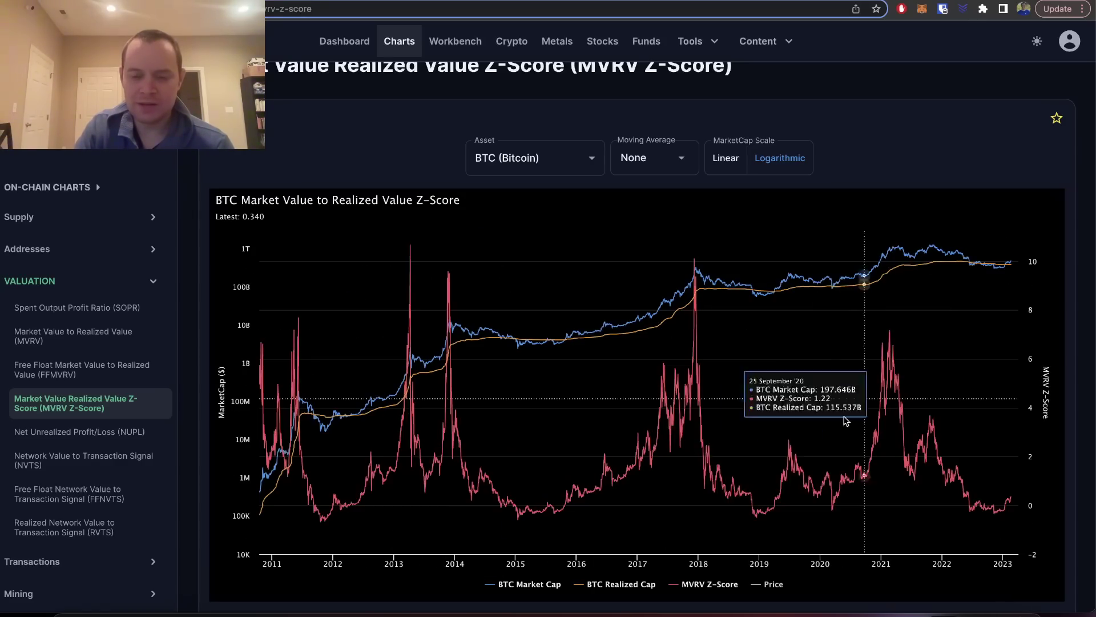
drag(892, 503, 713, 517)
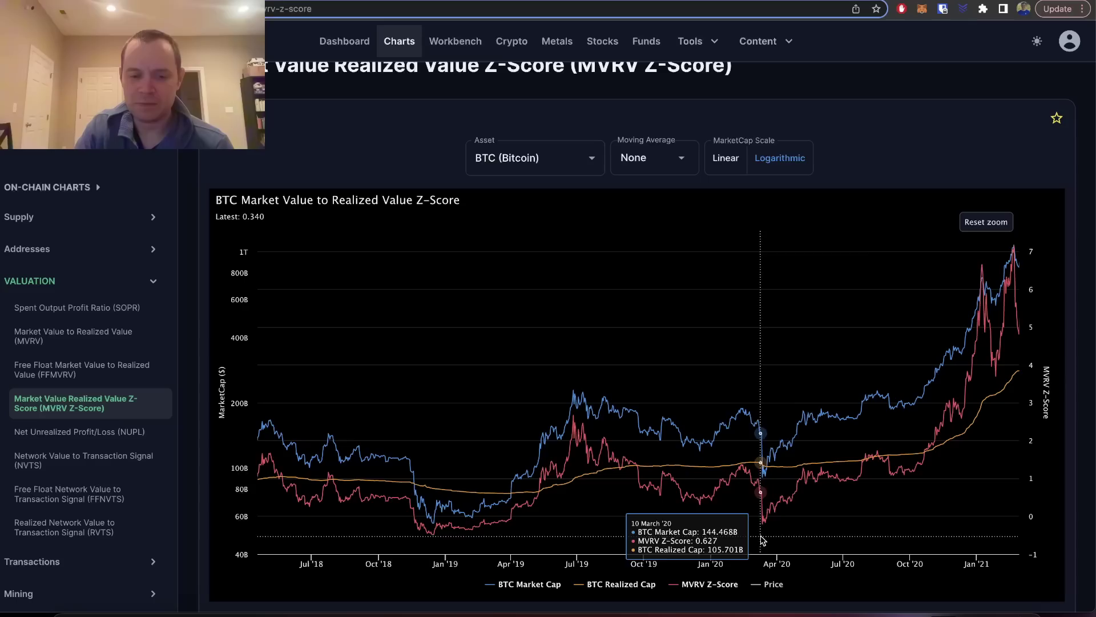
click(980, 224)
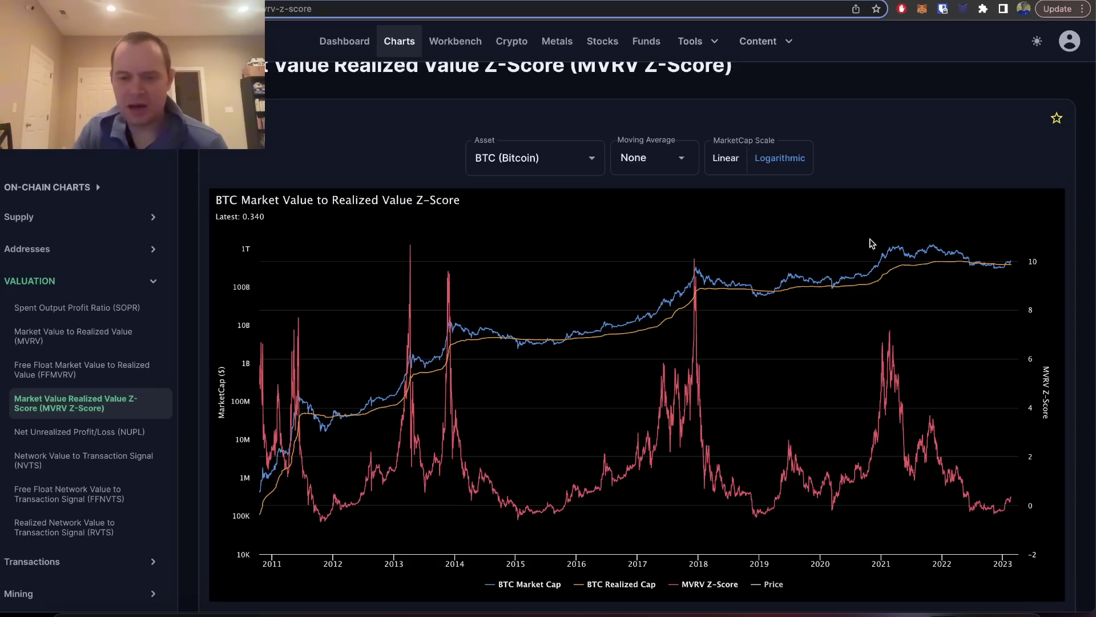
drag(737, 497, 862, 502)
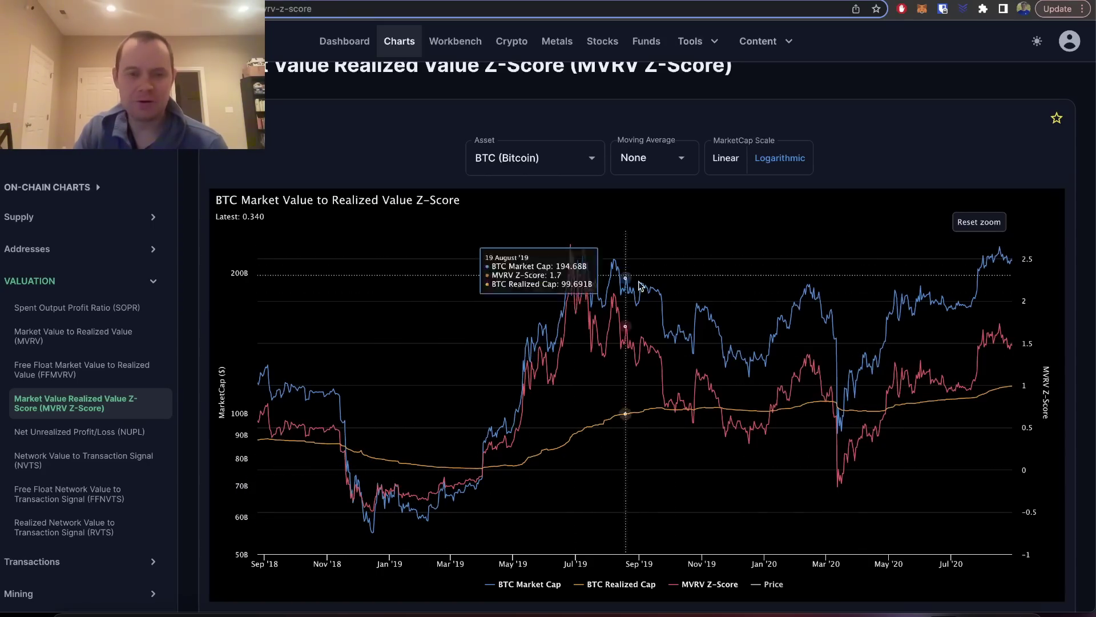
click(979, 222)
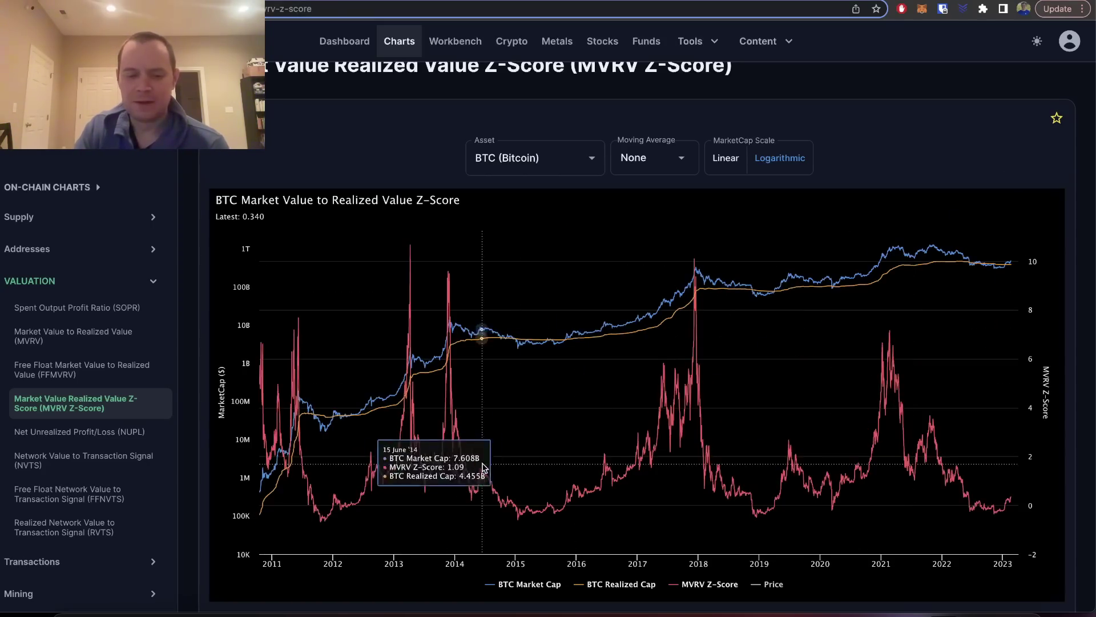
drag(485, 503, 622, 514)
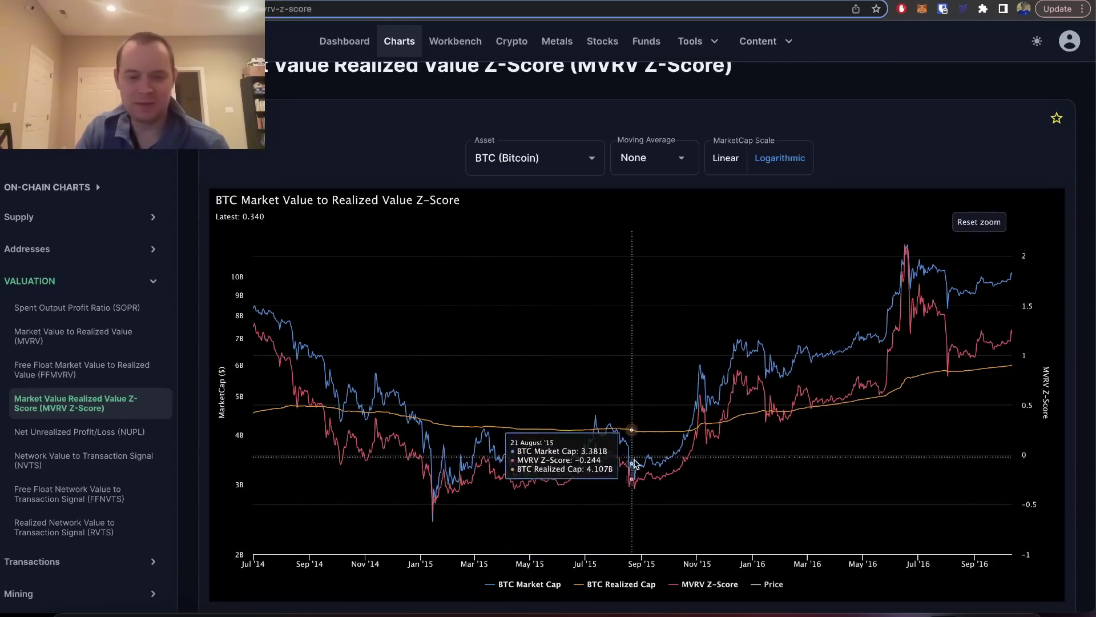
click(979, 222)
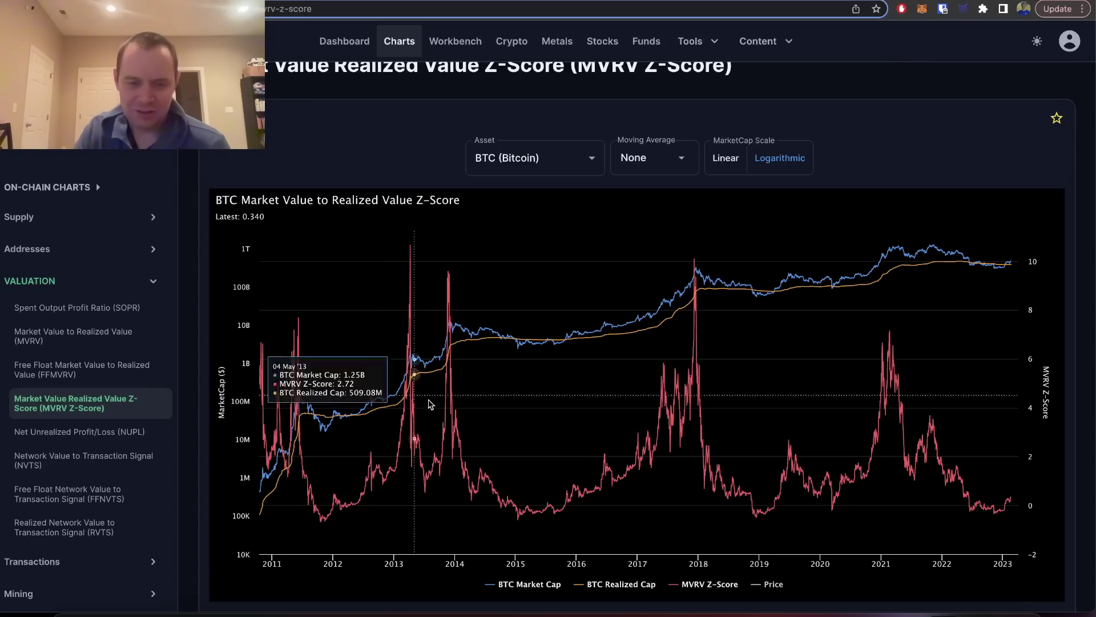
drag(492, 411, 579, 411)
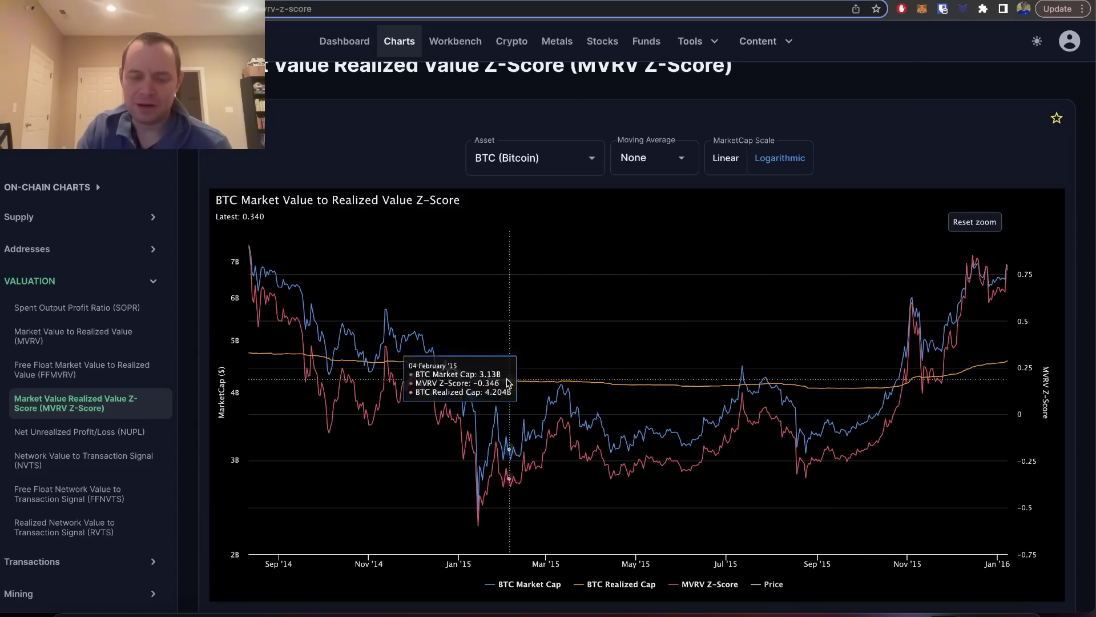
click(984, 224)
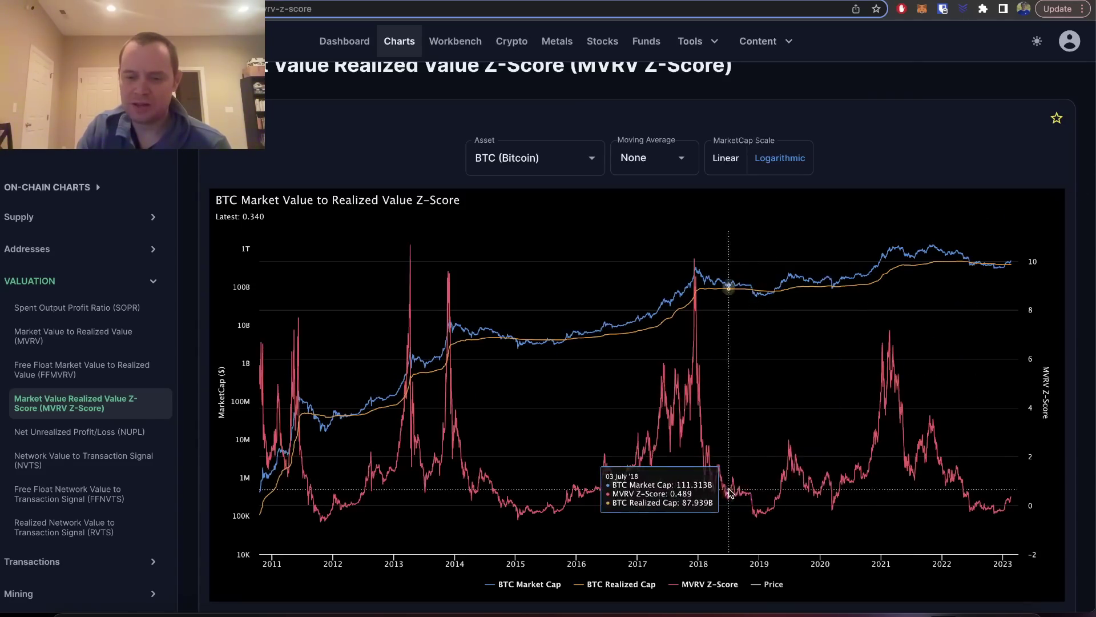
drag(726, 460, 888, 487)
scroll(888, 487, down, 1)
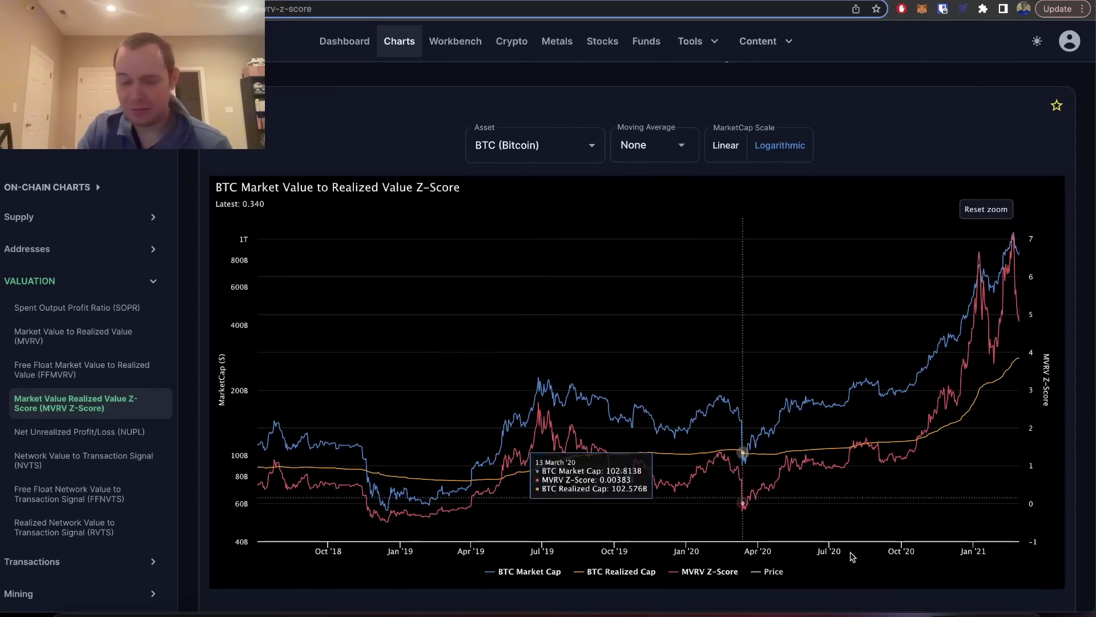
click(986, 209)
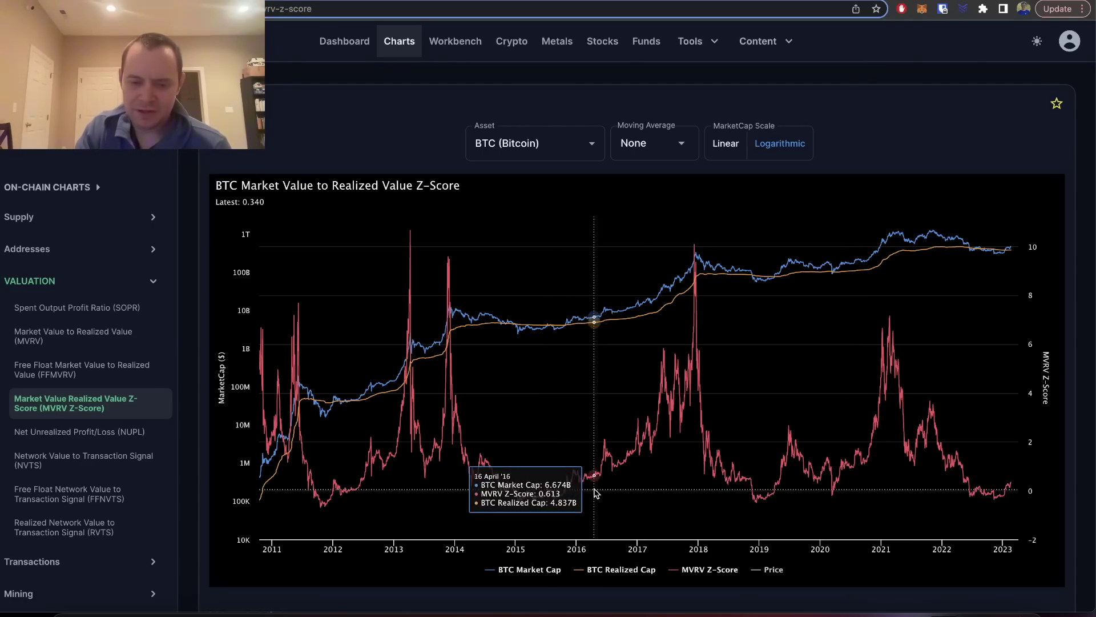
drag(595, 492, 479, 492)
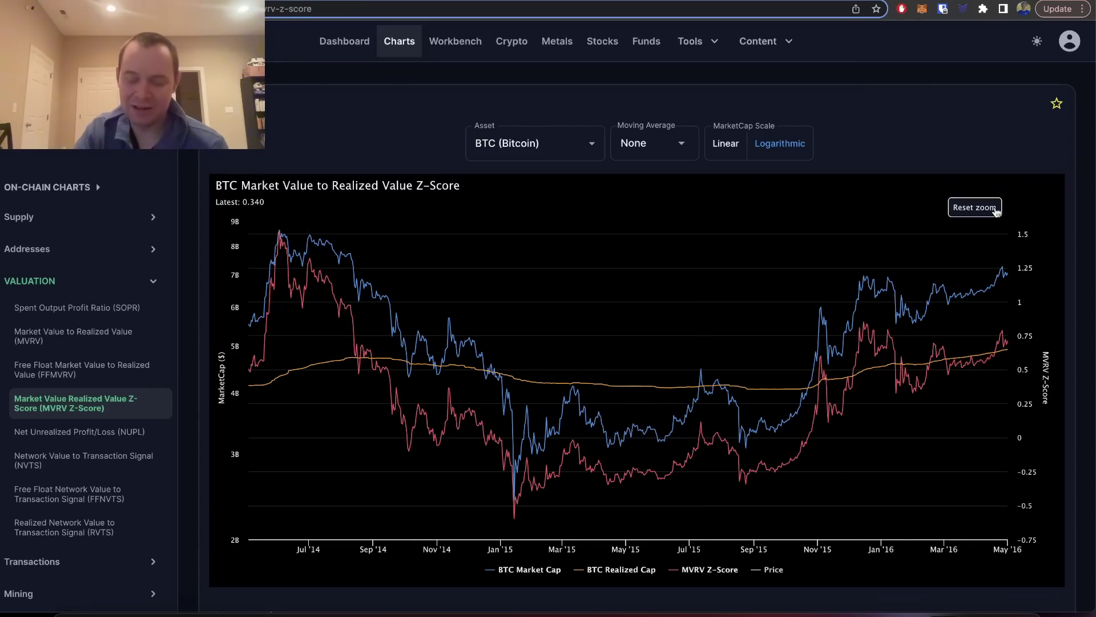
click(974, 207)
drag(1042, 500, 1042, 500)
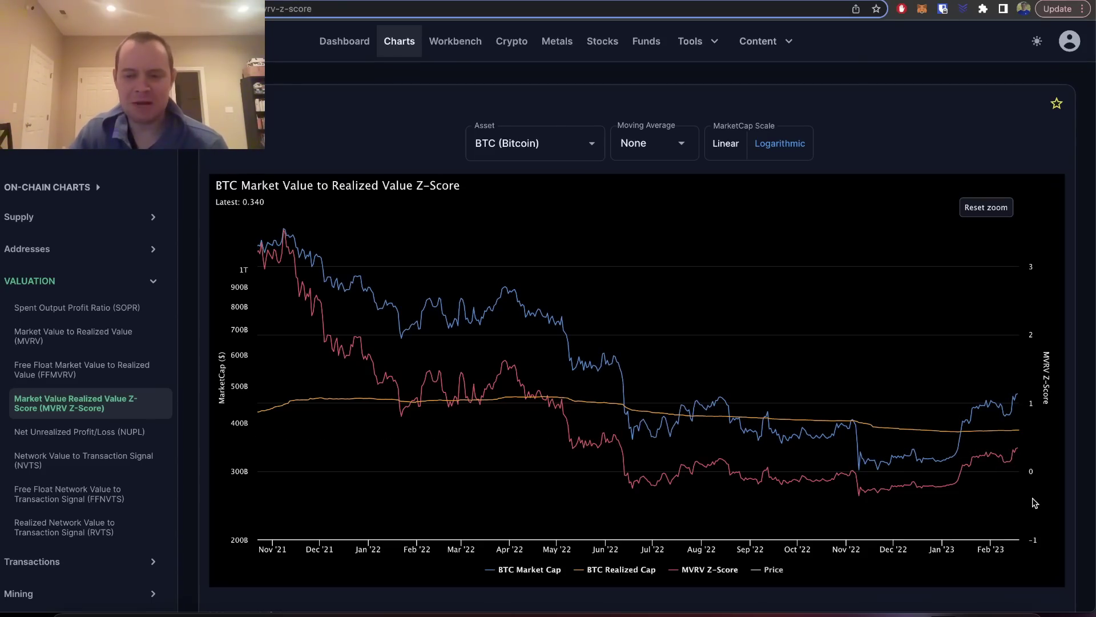
click(995, 213)
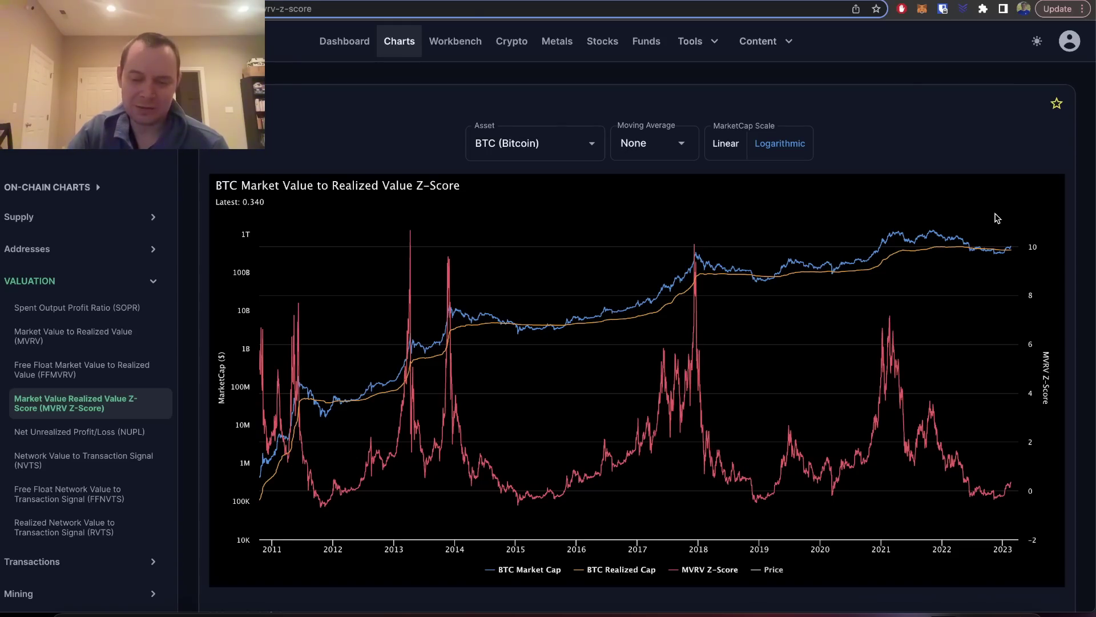
scroll(857, 457, up, 1)
scroll(636, 347, up, 1)
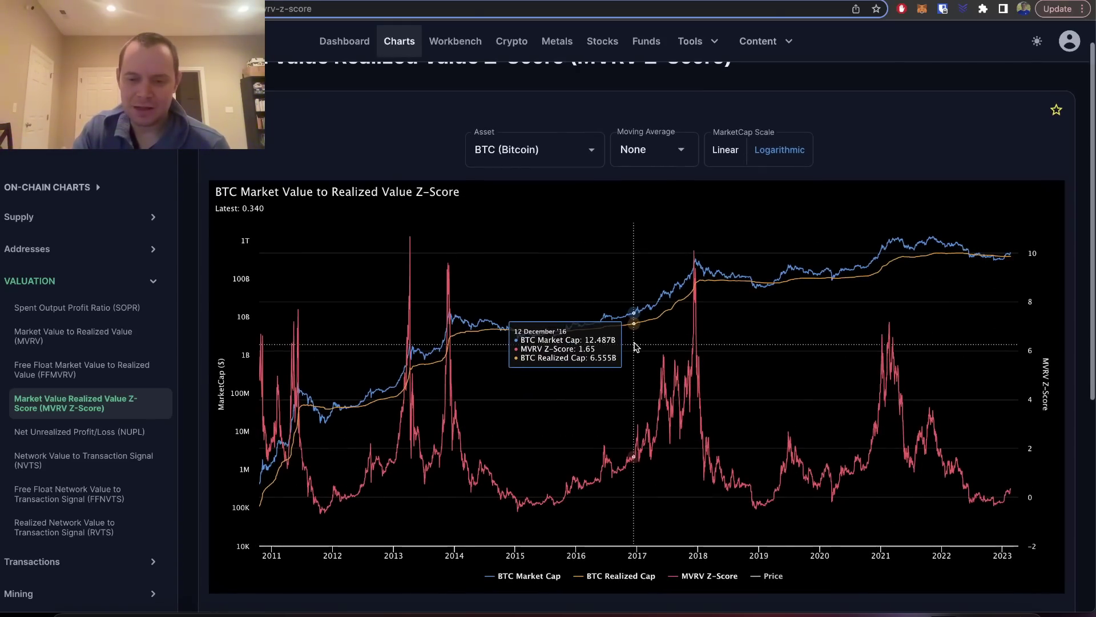
scroll(636, 346, down, 1)
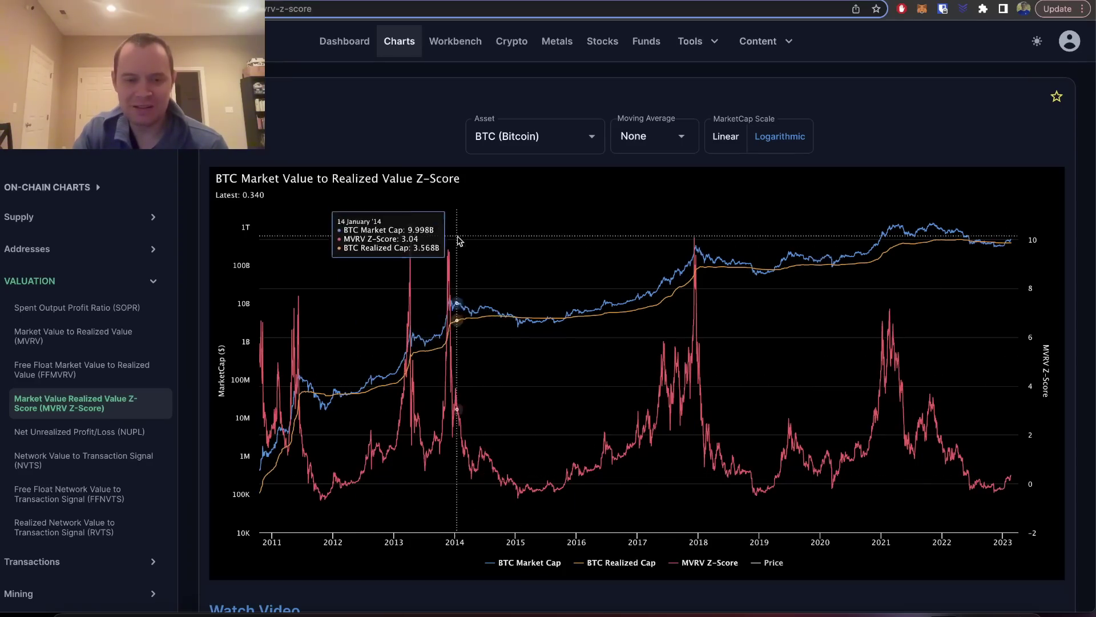
drag(451, 297, 482, 343)
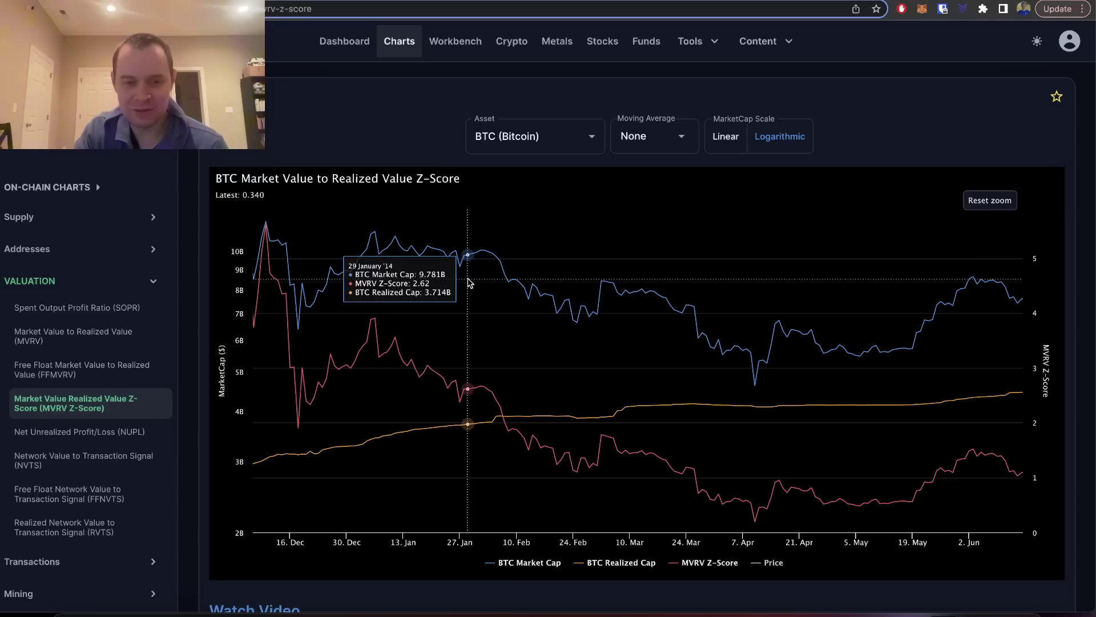
click(989, 200)
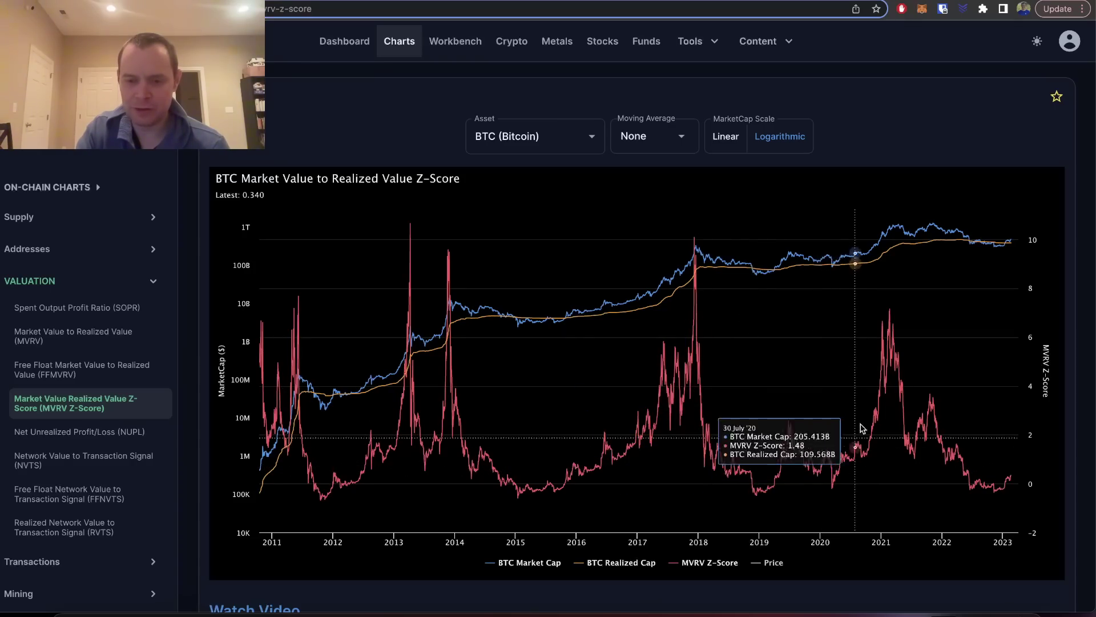
drag(861, 434, 893, 293)
click(979, 200)
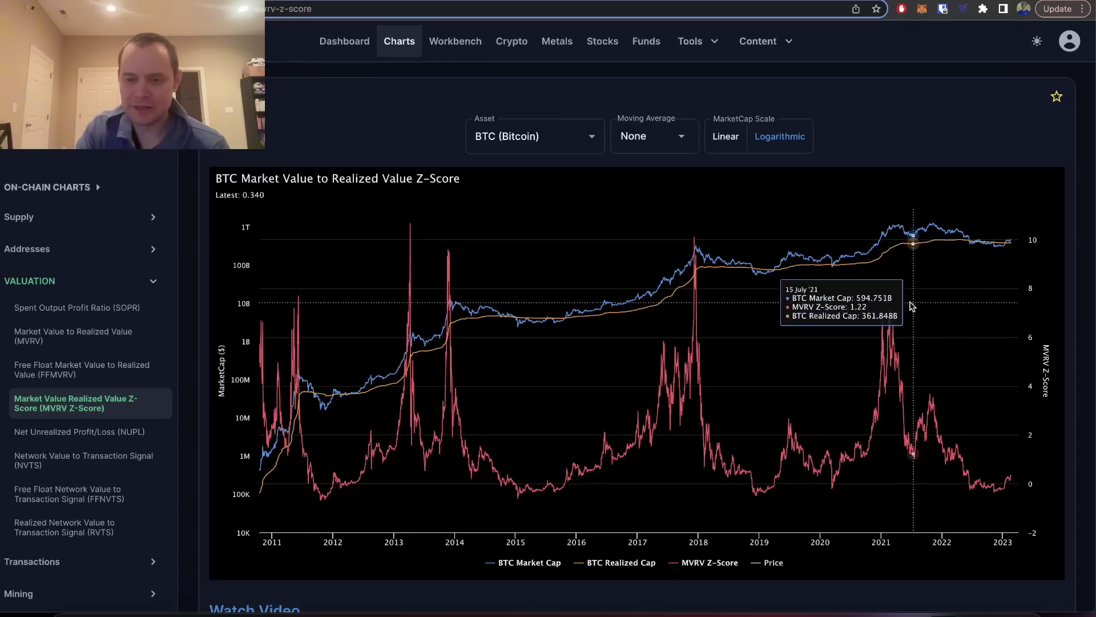